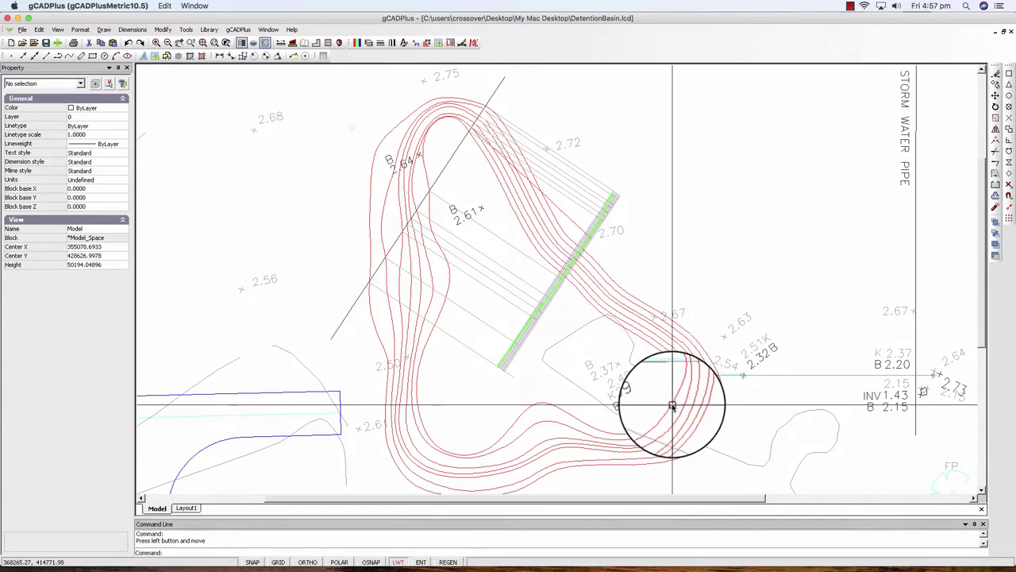
Step: Inspect the properties of two contour polylines and the 47-vertex existing ground polyline
{"action": "left_click", "coordinate": [674, 403]}
{"action": "key", "text": "Escape"}
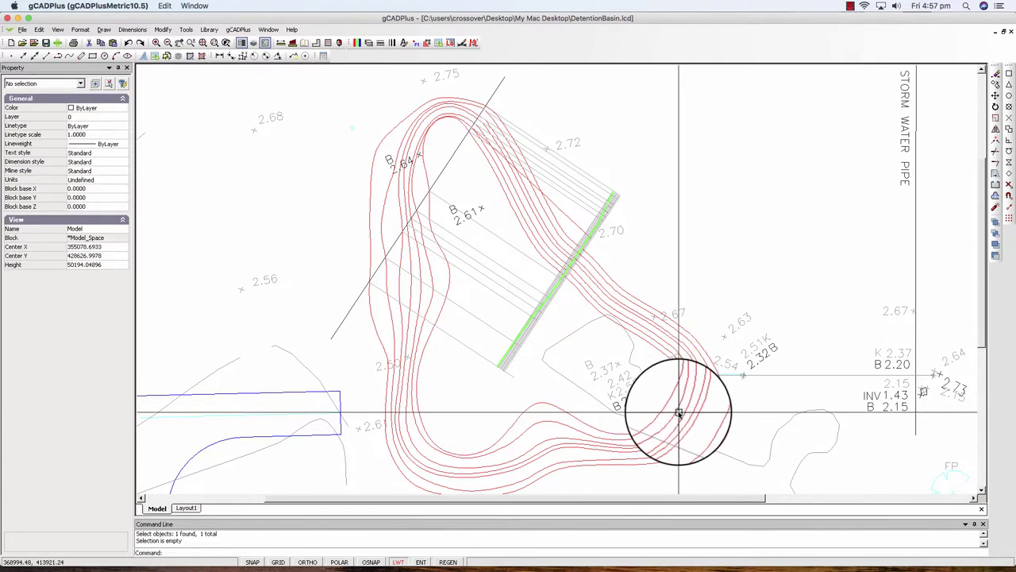
{"action": "left_click", "coordinate": [680, 409]}
{"action": "key", "text": "Escape"}
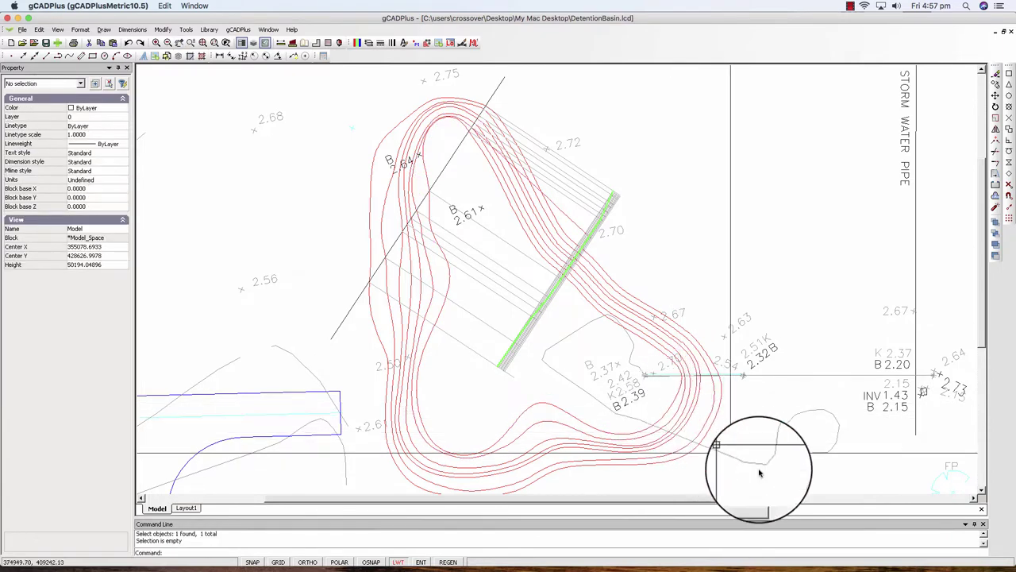
{"action": "left_click", "coordinate": [754, 467]}
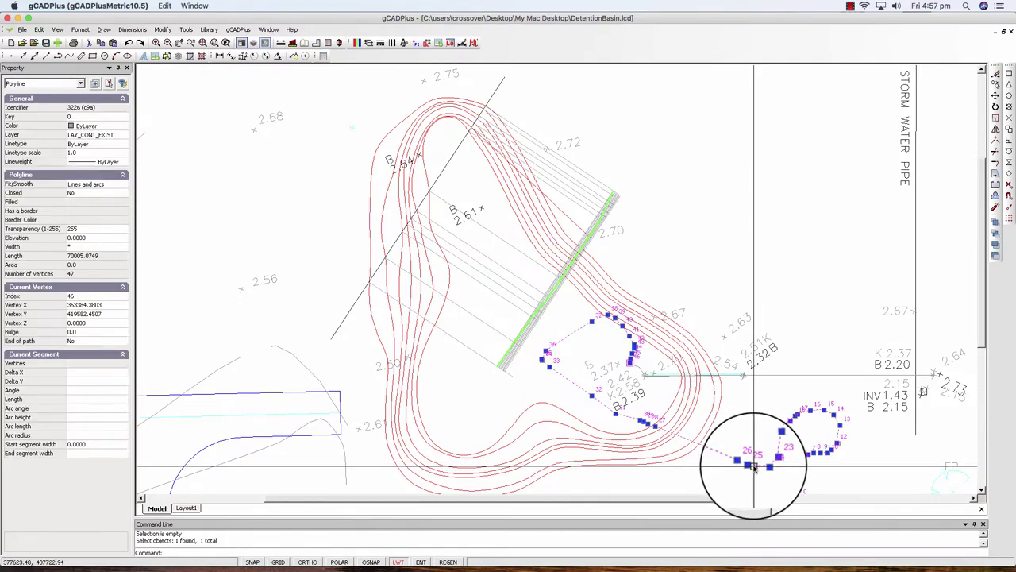
{"action": "key", "text": "Escape"}
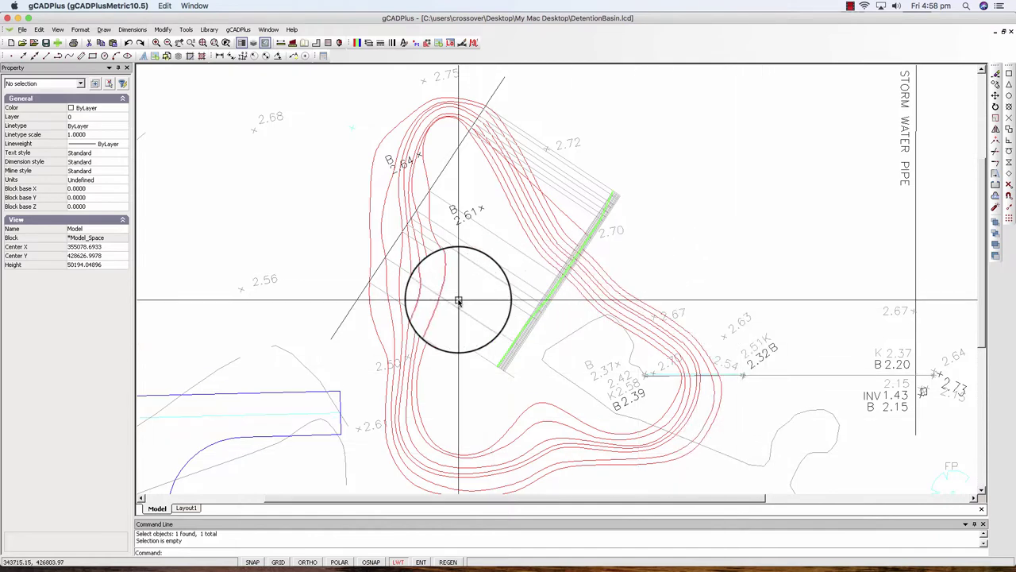
Step: Inspect the long diagonal line, a red design contour, and two grey lines beside the green profile
{"action": "left_click", "coordinate": [349, 313]}
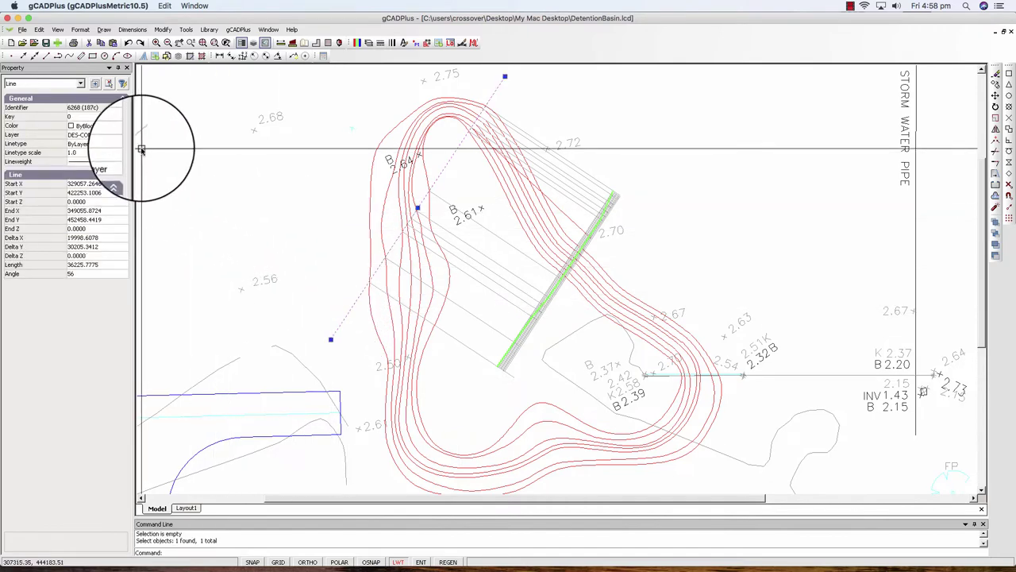
{"action": "key", "text": "Escape"}
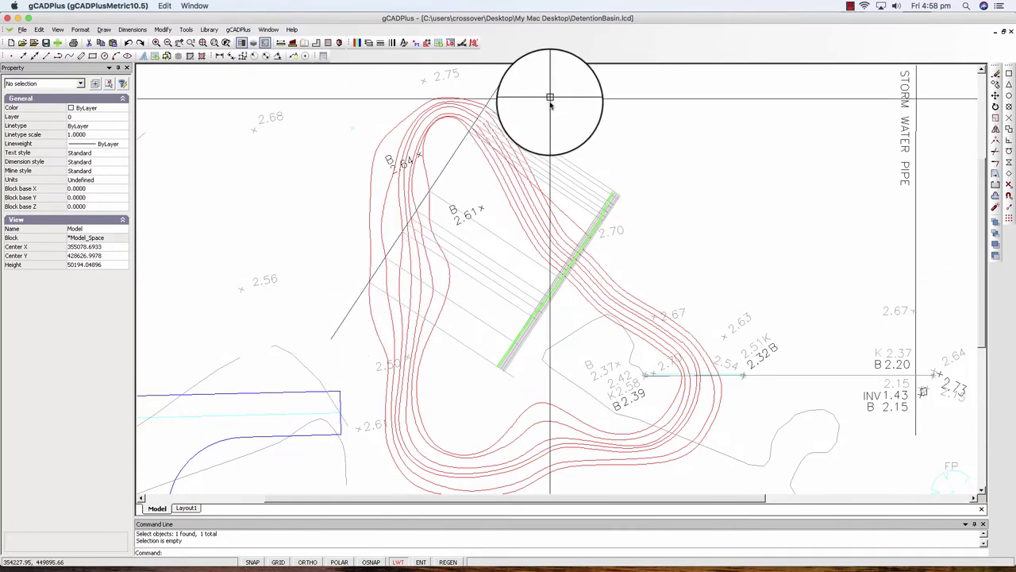
{"action": "scroll", "coordinate": [492, 119], "scroll_direction": "up", "scroll_amount": 3}
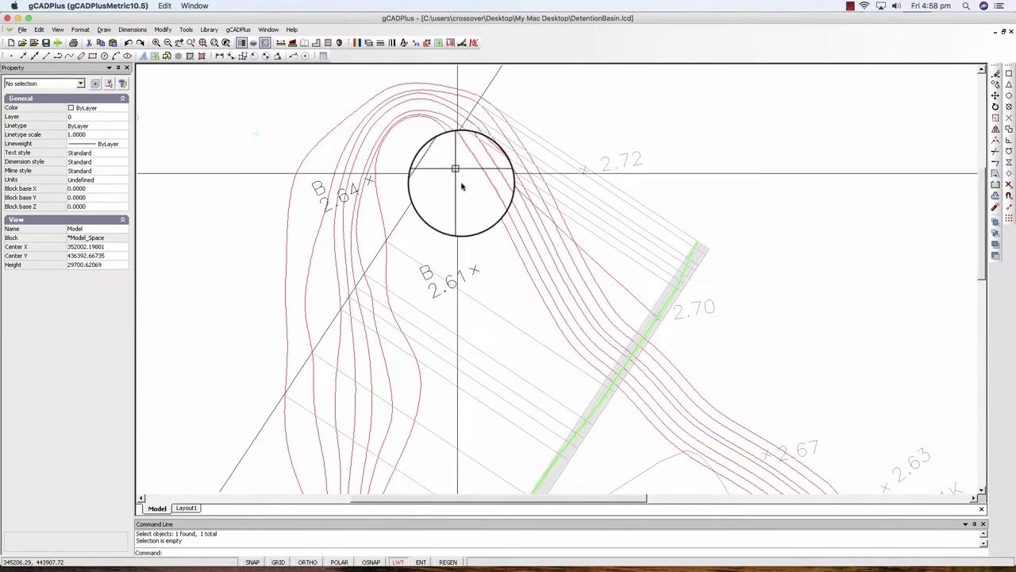
{"action": "left_click", "coordinate": [474, 171]}
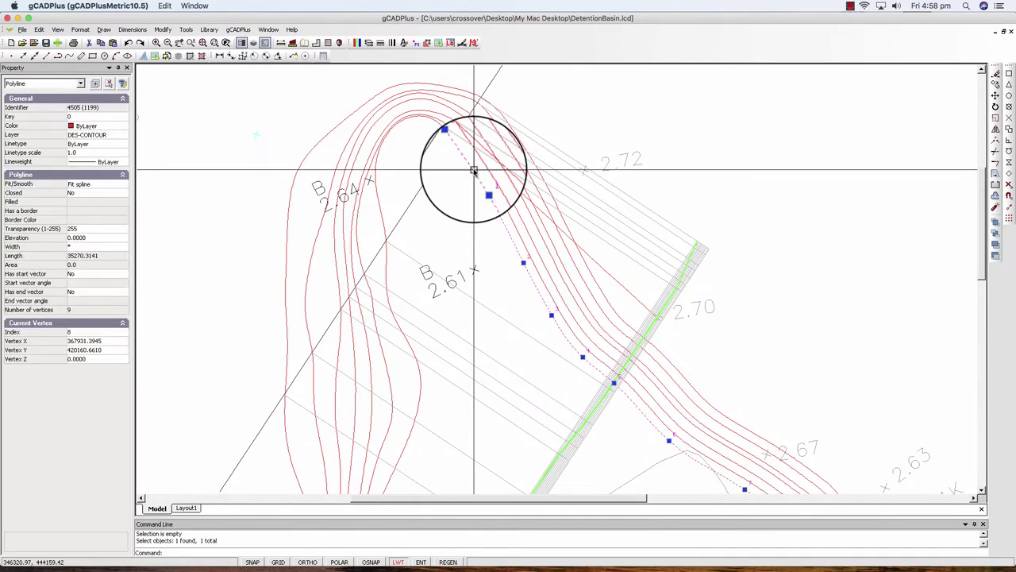
{"action": "key", "text": "Escape"}
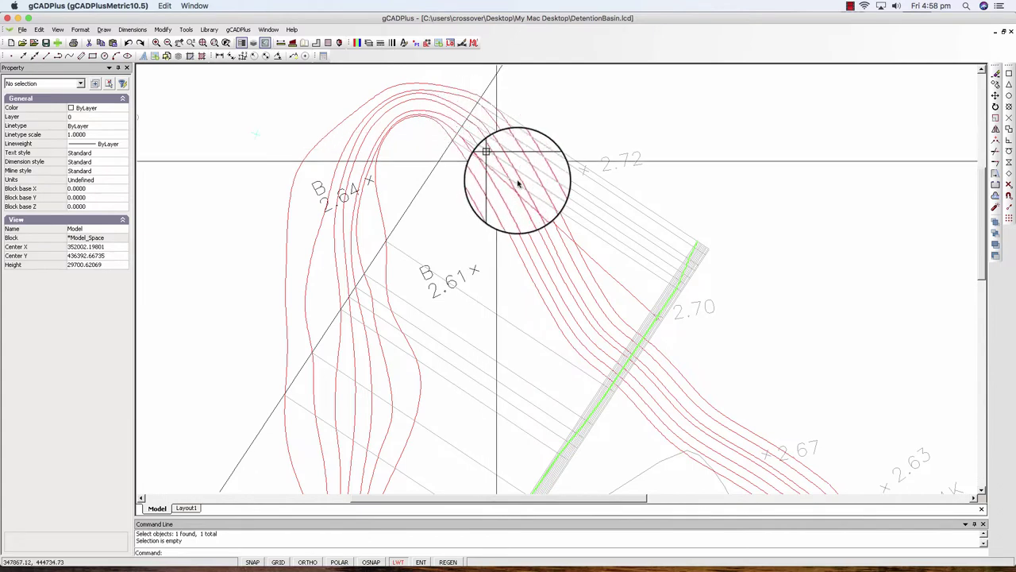
{"action": "scroll", "coordinate": [671, 373], "scroll_direction": "up", "scroll_amount": 2}
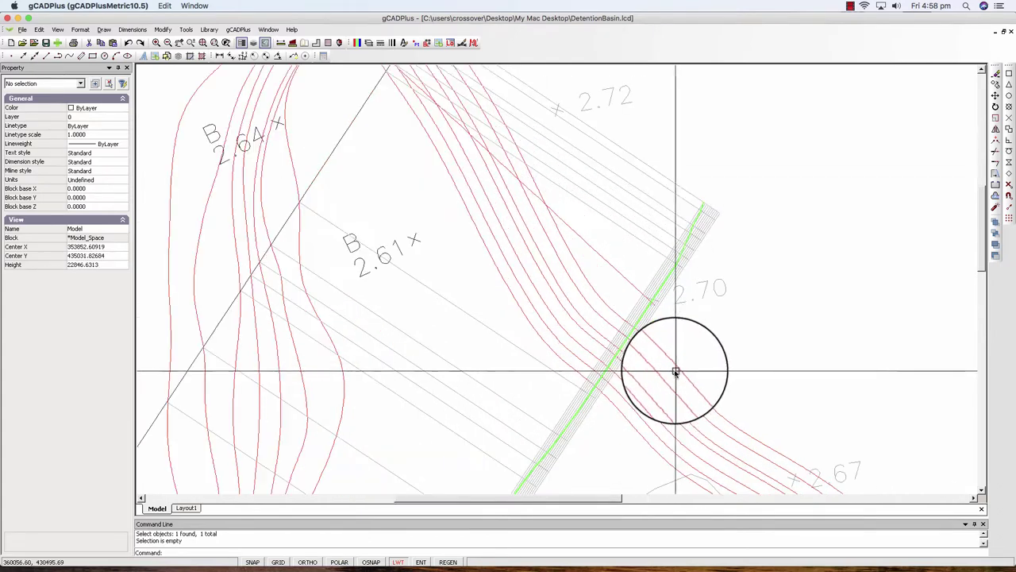
{"action": "scroll", "coordinate": [673, 370], "scroll_direction": "up", "scroll_amount": 2}
{"action": "scroll", "coordinate": [727, 181], "scroll_direction": "up", "scroll_amount": 5}
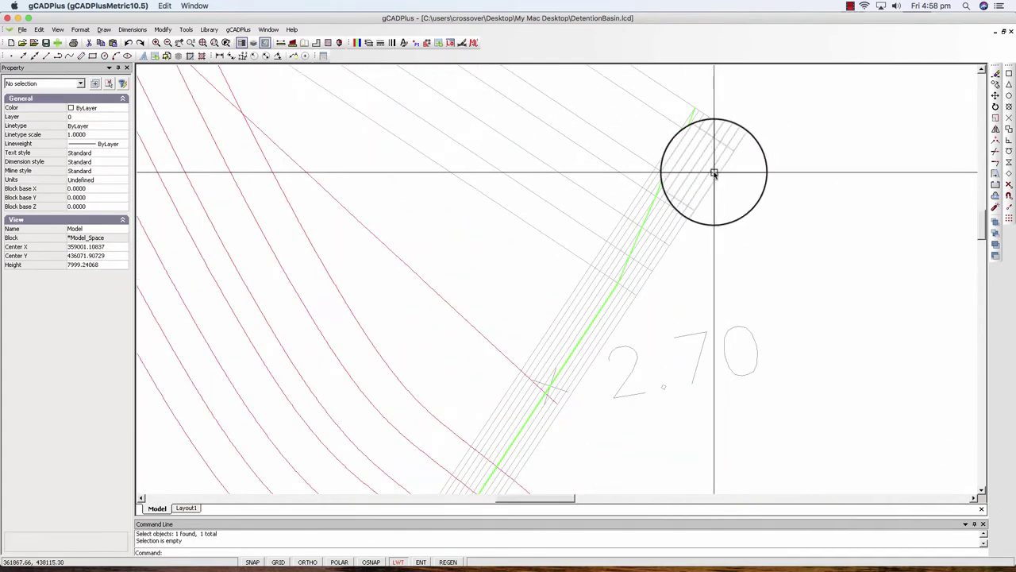
{"action": "left_click", "coordinate": [711, 176]}
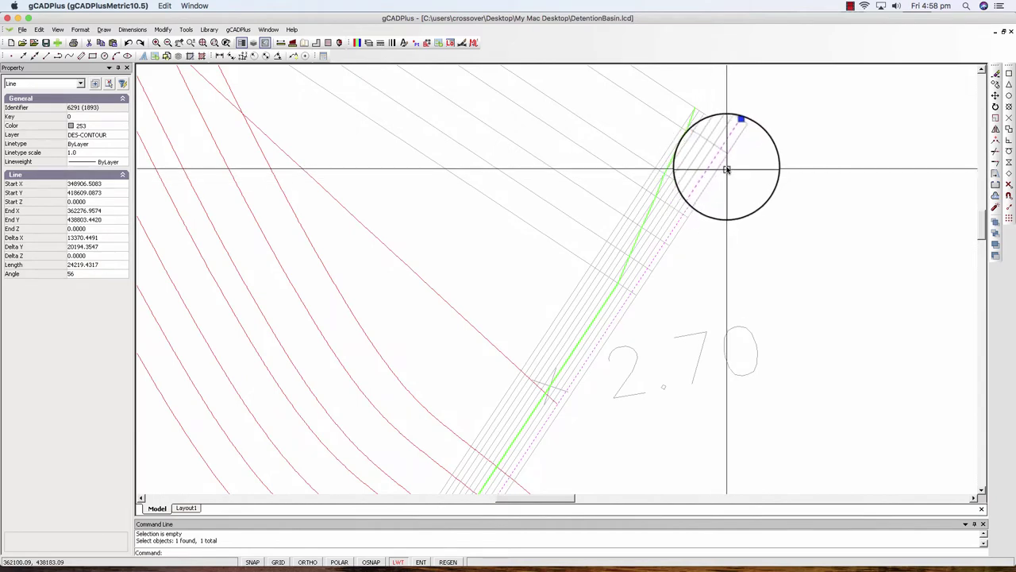
{"action": "left_click", "coordinate": [710, 163]}
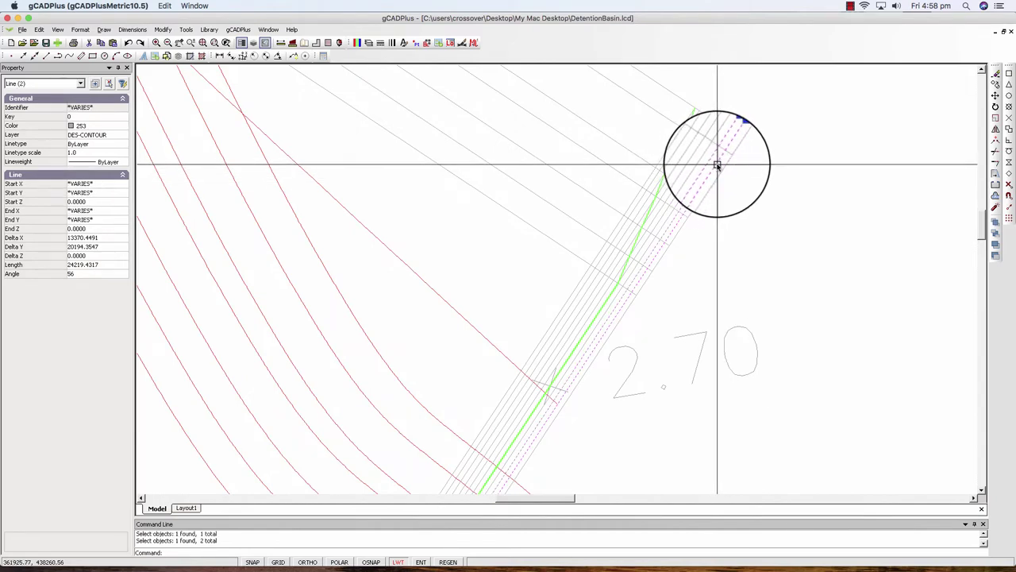
{"action": "key", "text": "Escape"}
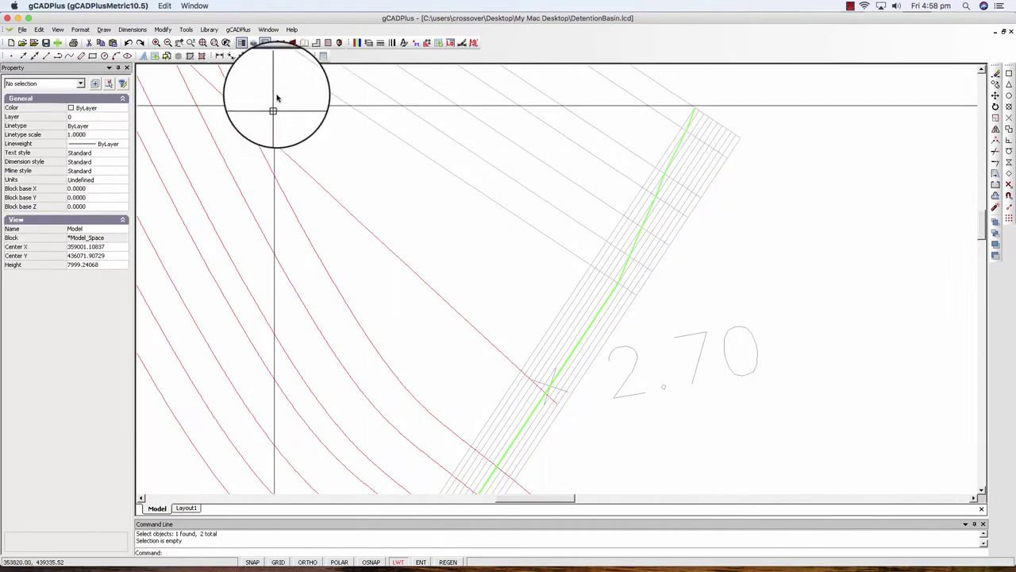
Step: Measure between two section-line points with object snap, confirming a distance of 100
{"action": "left_click", "coordinate": [292, 43]}
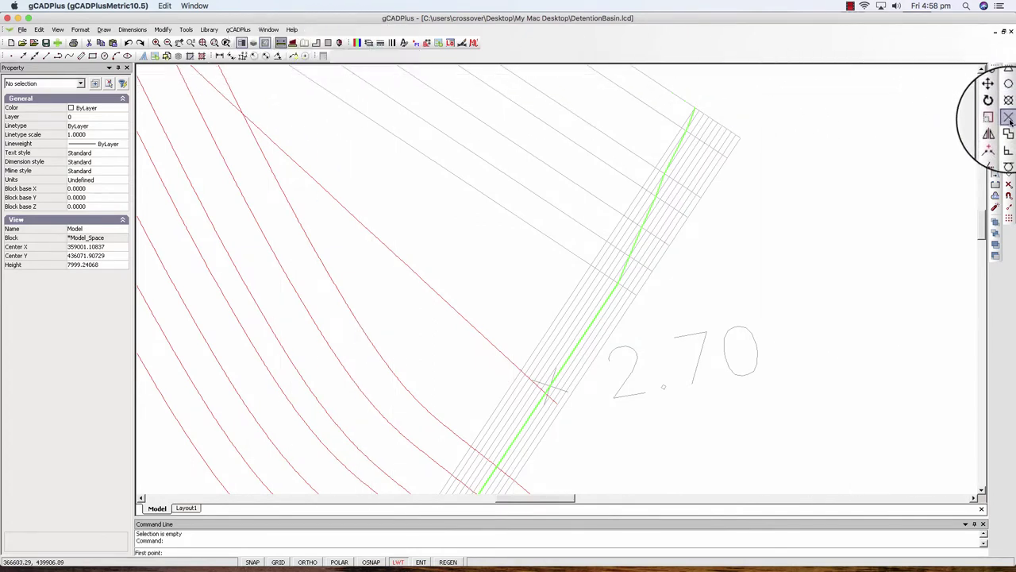
{"action": "key", "text": "F3"}
{"action": "left_click", "coordinate": [742, 140]}
{"action": "scroll", "coordinate": [741, 141], "scroll_direction": "up", "scroll_amount": 3}
{"action": "scroll", "coordinate": [741, 141], "scroll_direction": "up", "scroll_amount": 2}
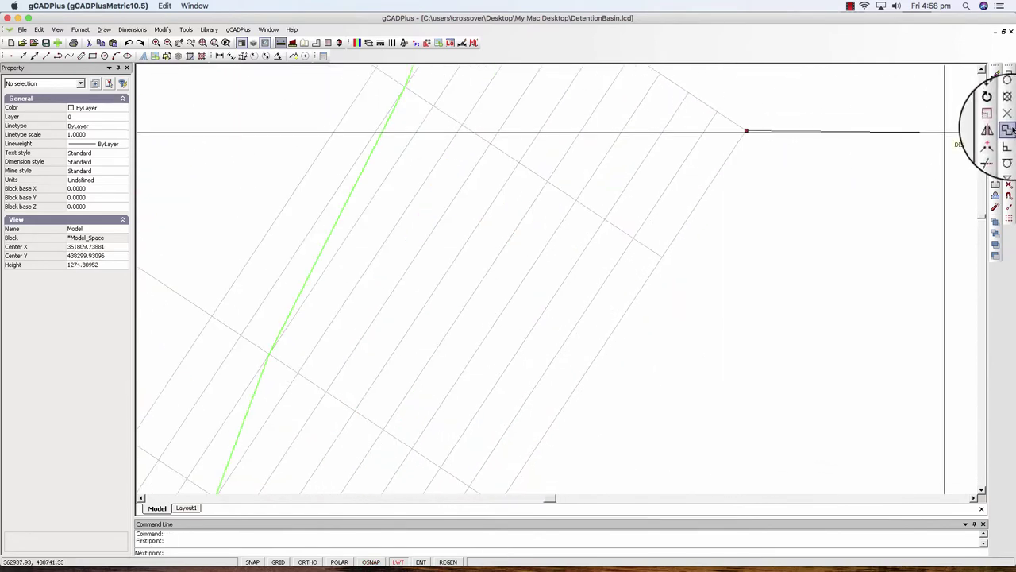
{"action": "key", "text": "F3"}
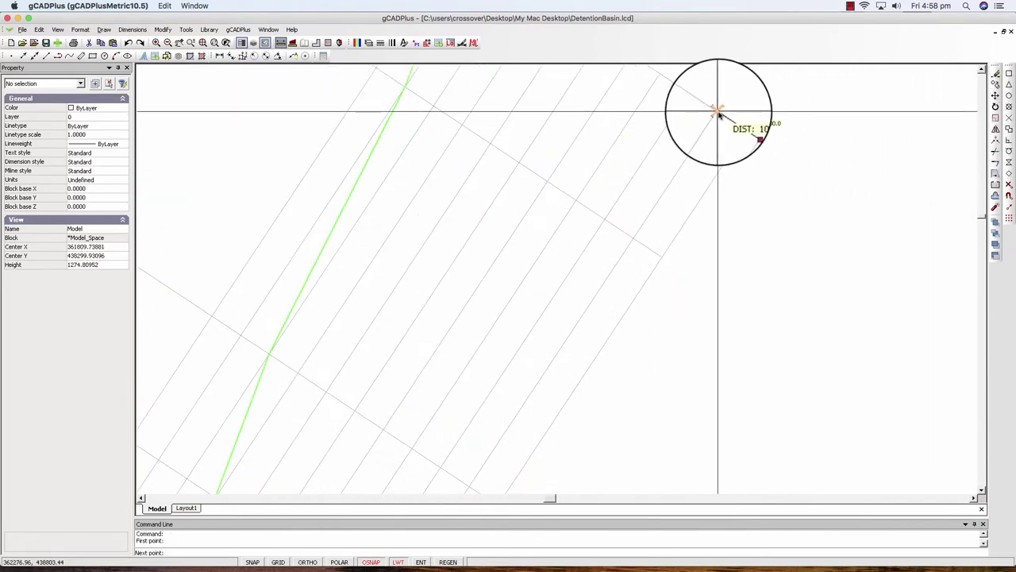
{"action": "left_click", "coordinate": [718, 113]}
{"action": "key", "text": "F3"}
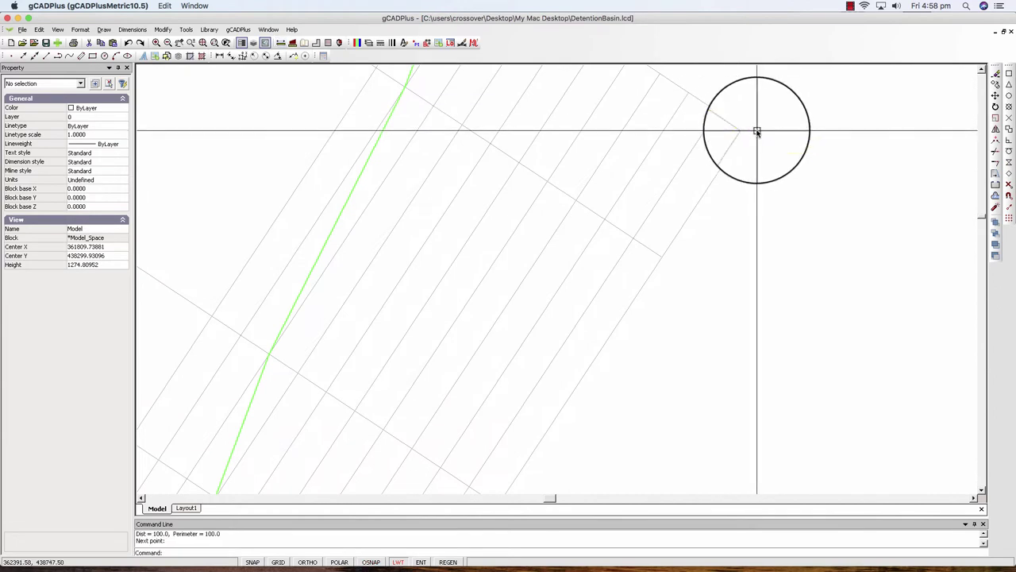
{"action": "scroll", "coordinate": [741, 176], "scroll_direction": "down", "scroll_amount": 2}
{"action": "scroll", "coordinate": [738, 183], "scroll_direction": "down", "scroll_amount": 1}
{"action": "scroll", "coordinate": [742, 205], "scroll_direction": "down", "scroll_amount": 1}
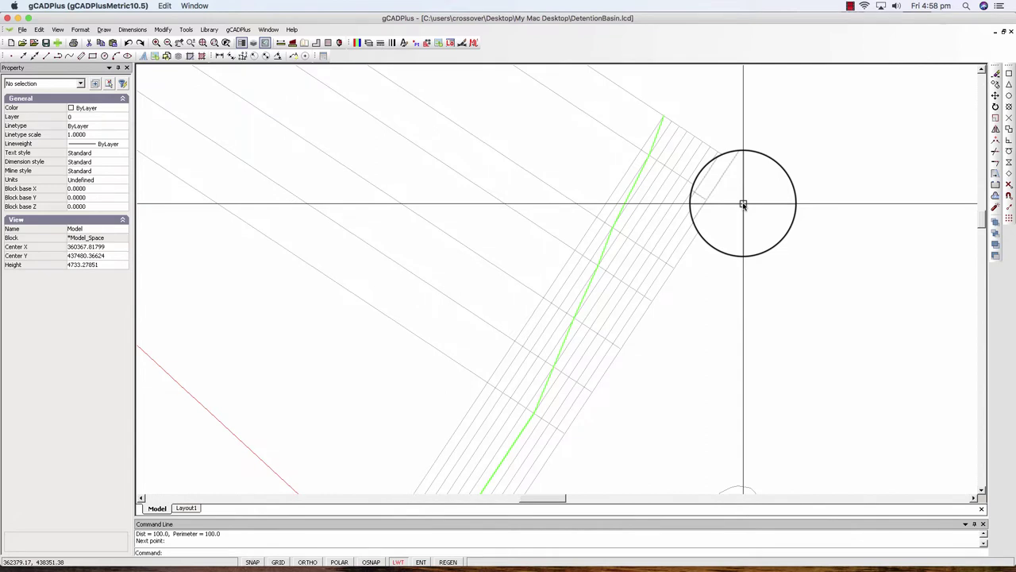
{"action": "scroll", "coordinate": [647, 151], "scroll_direction": "up", "scroll_amount": 2}
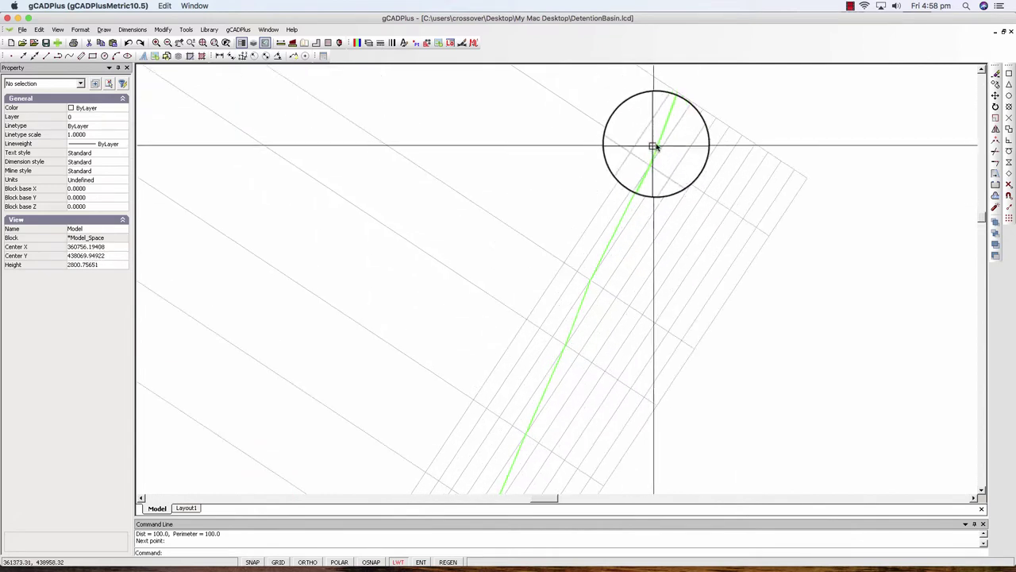
Step: Drag vertex 10 of the green 14-vertex design-contour polyline to its new spot
{"action": "left_click", "coordinate": [655, 148]}
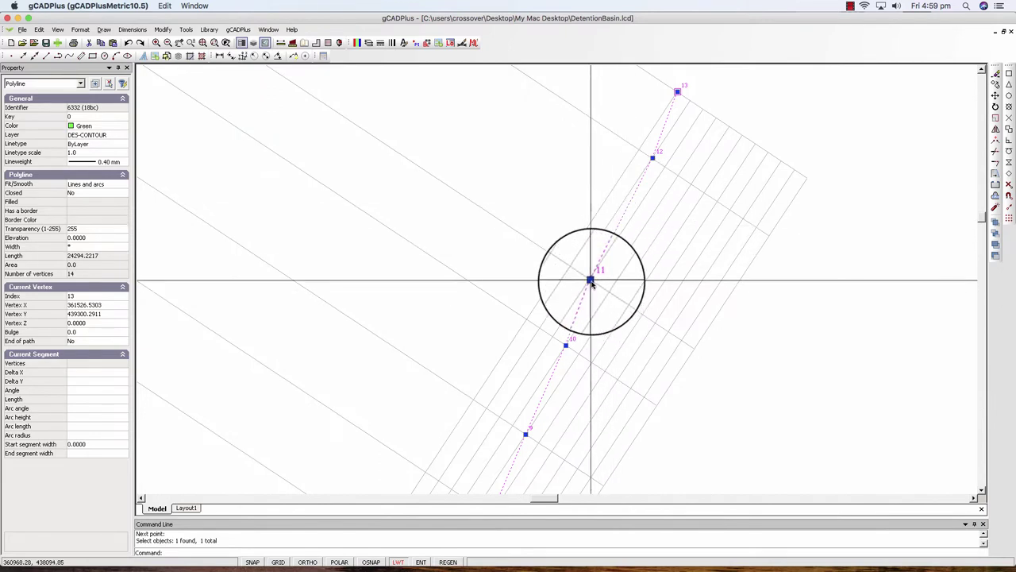
{"action": "left_click_drag", "start_coordinate": [565, 344], "coordinate": [559, 365]}
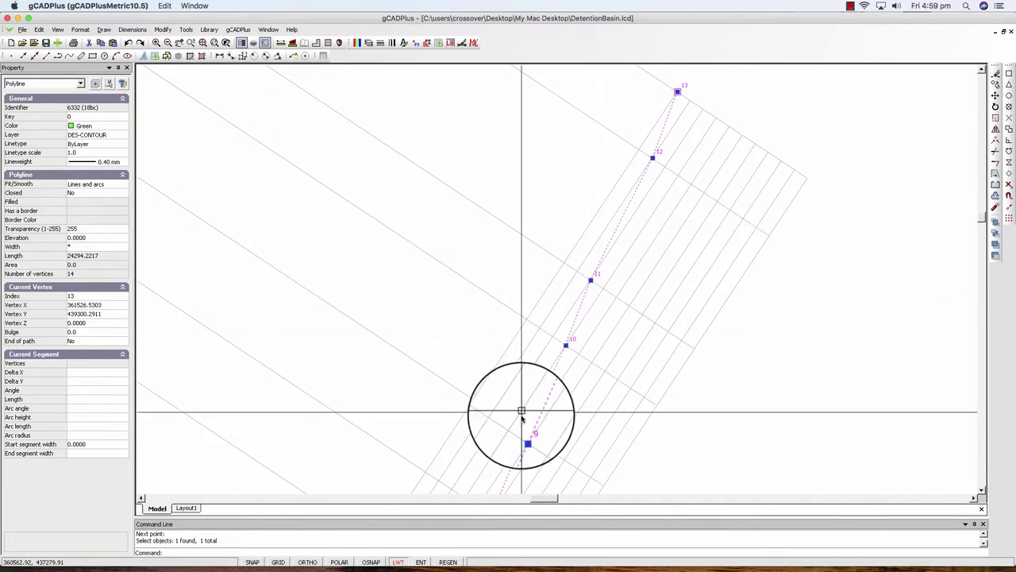
{"action": "scroll", "coordinate": [604, 352], "scroll_direction": "down", "scroll_amount": 2}
{"action": "scroll", "coordinate": [607, 349], "scroll_direction": "down", "scroll_amount": 2}
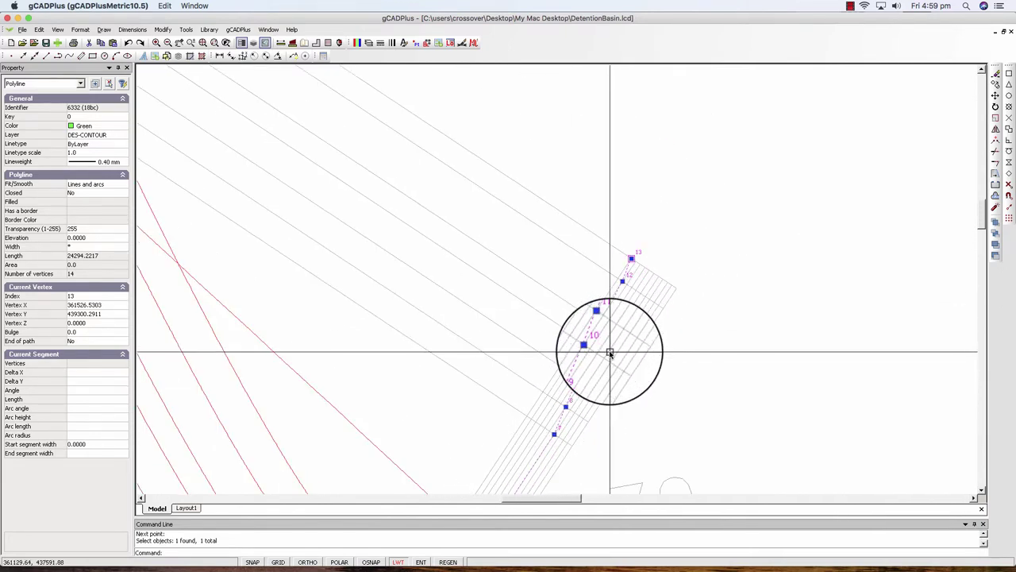
{"action": "scroll", "coordinate": [607, 349], "scroll_direction": "down", "scroll_amount": 3}
{"action": "scroll", "coordinate": [627, 354], "scroll_direction": "down", "scroll_amount": 1}
{"action": "scroll", "coordinate": [647, 363], "scroll_direction": "down", "scroll_amount": 2}
{"action": "scroll", "coordinate": [647, 362], "scroll_direction": "down", "scroll_amount": 1}
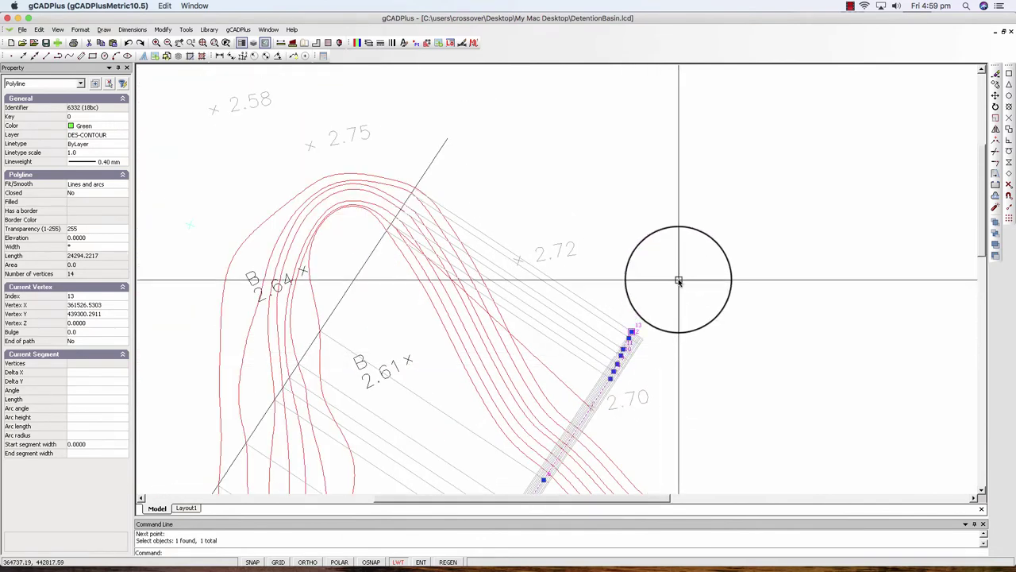
{"action": "scroll", "coordinate": [679, 280], "scroll_direction": "down", "scroll_amount": 1}
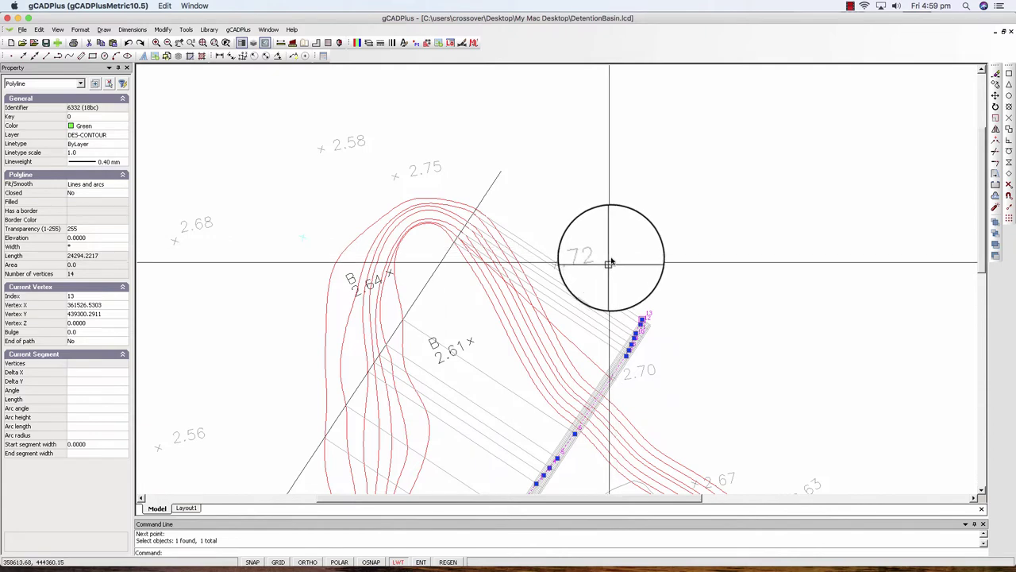
Step: Deselect the polyline and pan to show the whole basin and green section profile
{"action": "key", "text": "Escape"}
{"action": "scroll", "coordinate": [643, 333], "scroll_direction": "down", "scroll_amount": 2}
{"action": "scroll", "coordinate": [658, 349], "scroll_direction": "down", "scroll_amount": 2}
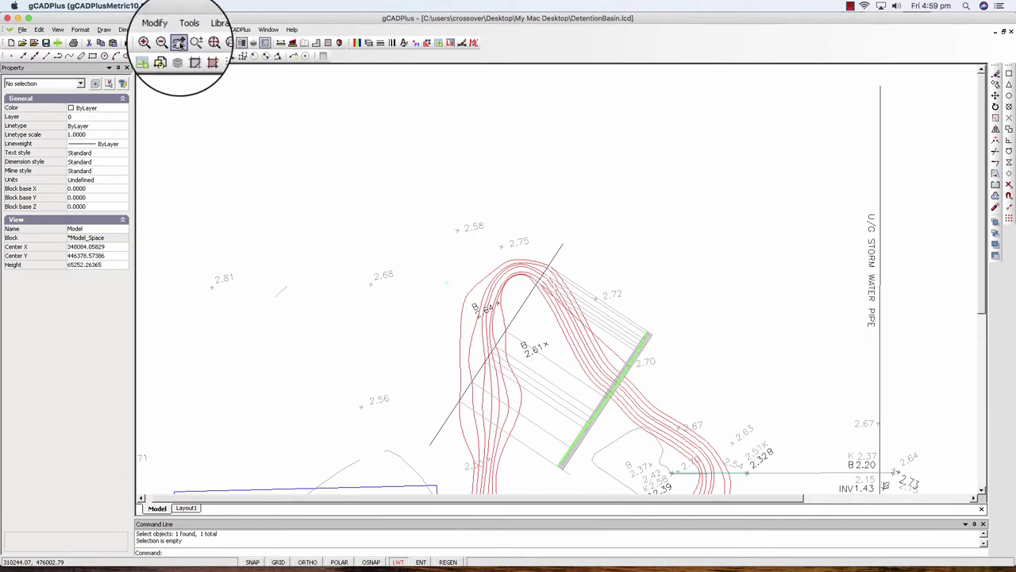
{"action": "left_click", "coordinate": [179, 42]}
{"action": "left_click_drag", "start_coordinate": [594, 415], "coordinate": [395, 295]}
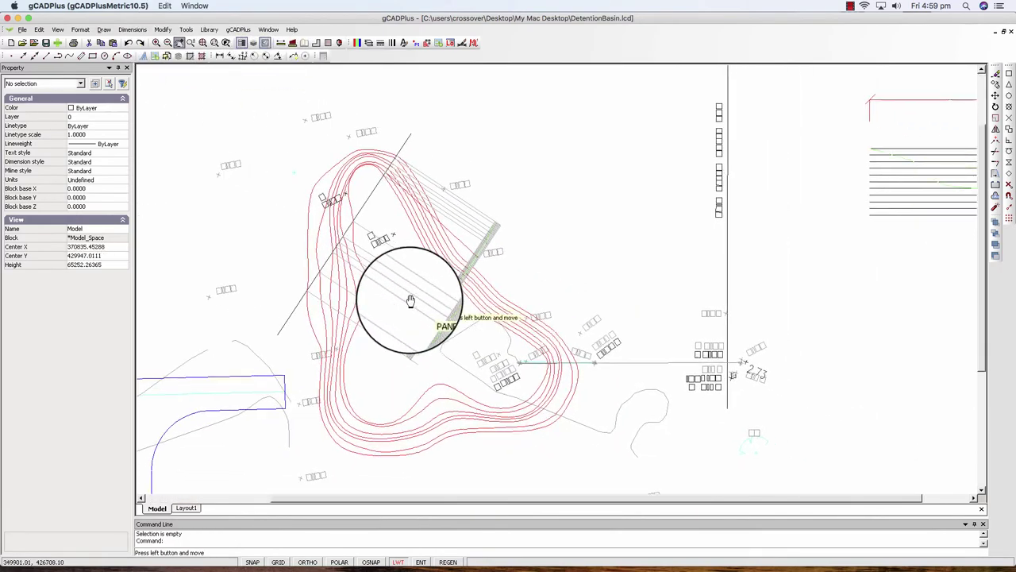
{"action": "scroll", "coordinate": [395, 295], "scroll_direction": "up", "scroll_amount": 3}
{"action": "scroll", "coordinate": [402, 297], "scroll_direction": "up", "scroll_amount": 3}
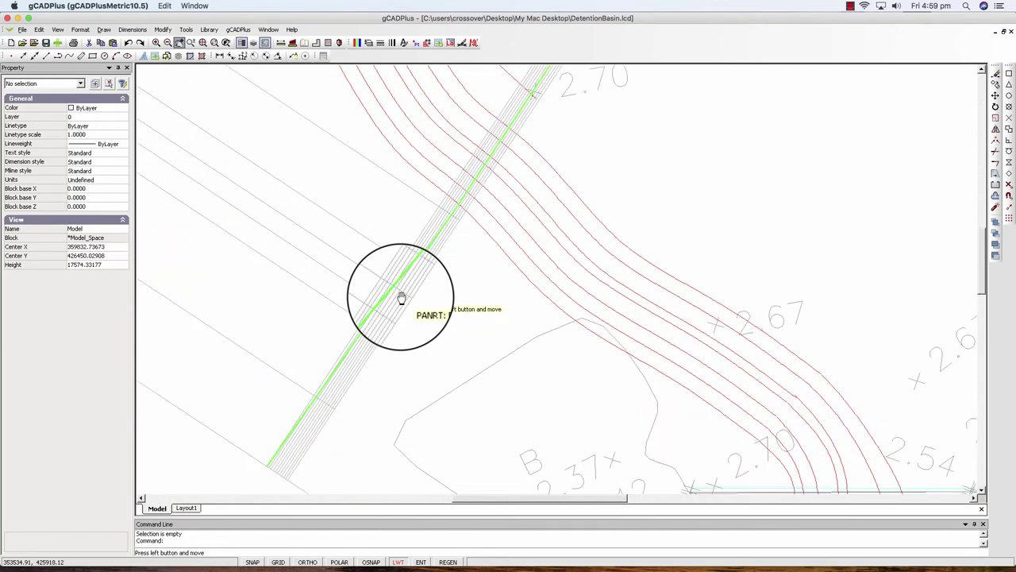
{"action": "scroll", "coordinate": [454, 307], "scroll_direction": "down", "scroll_amount": 2}
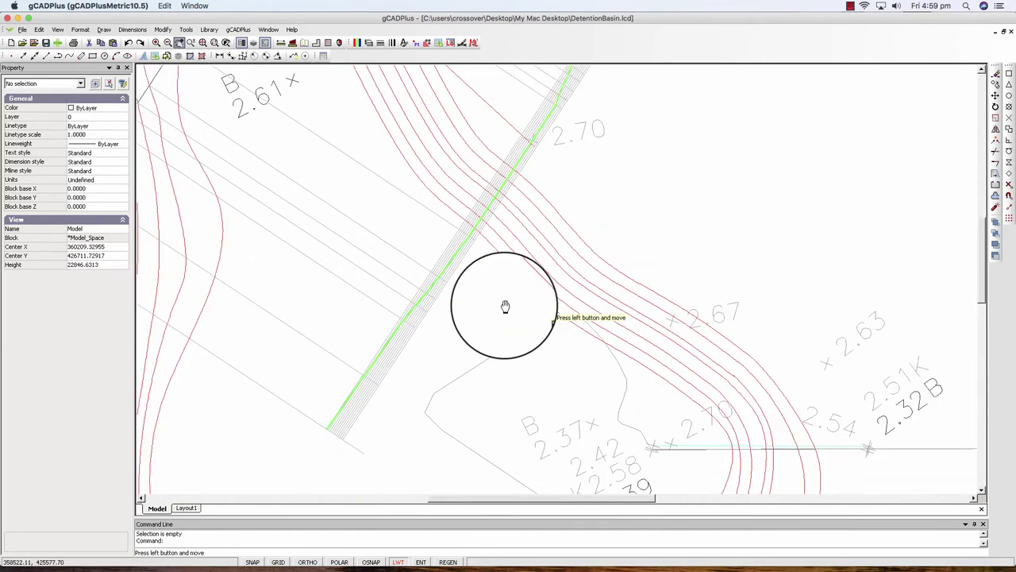
{"action": "scroll", "coordinate": [504, 310], "scroll_direction": "down", "scroll_amount": 3}
{"action": "scroll", "coordinate": [486, 305], "scroll_direction": "down", "scroll_amount": 2}
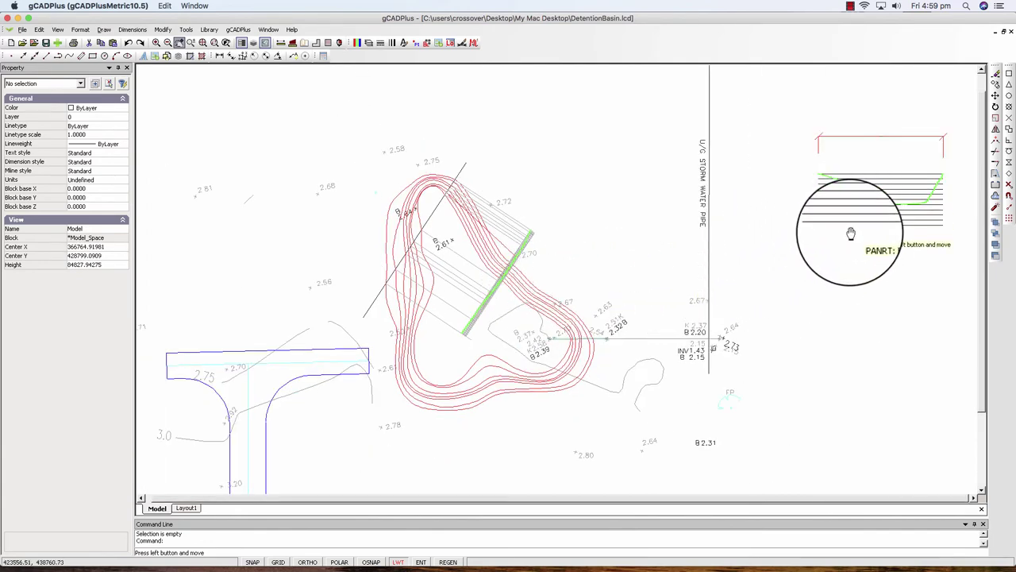
{"action": "scroll", "coordinate": [896, 228], "scroll_direction": "up", "scroll_amount": 2}
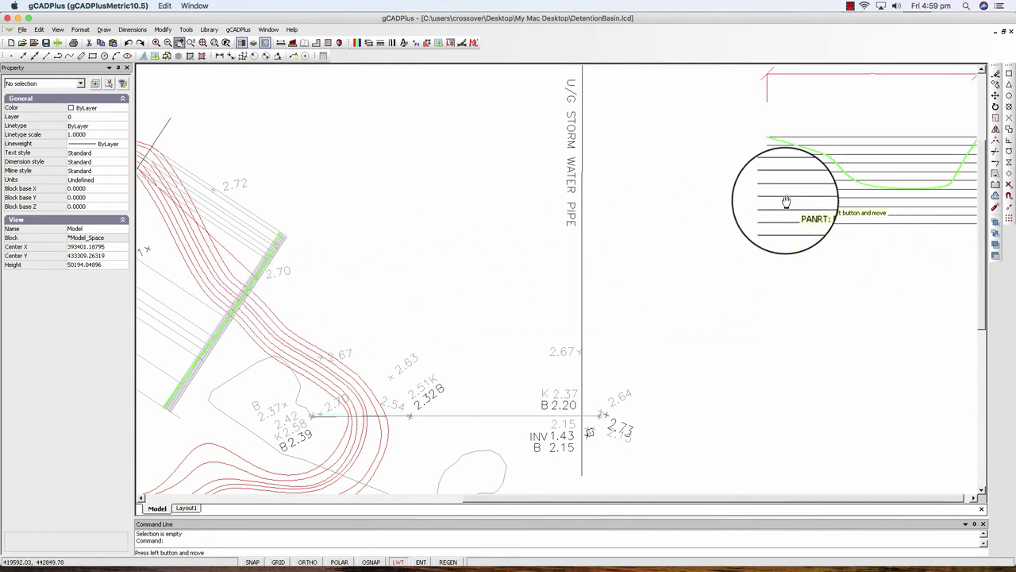
Step: Measure from the left end of the lower section line, reading about 1000
{"action": "key", "text": "Escape"}
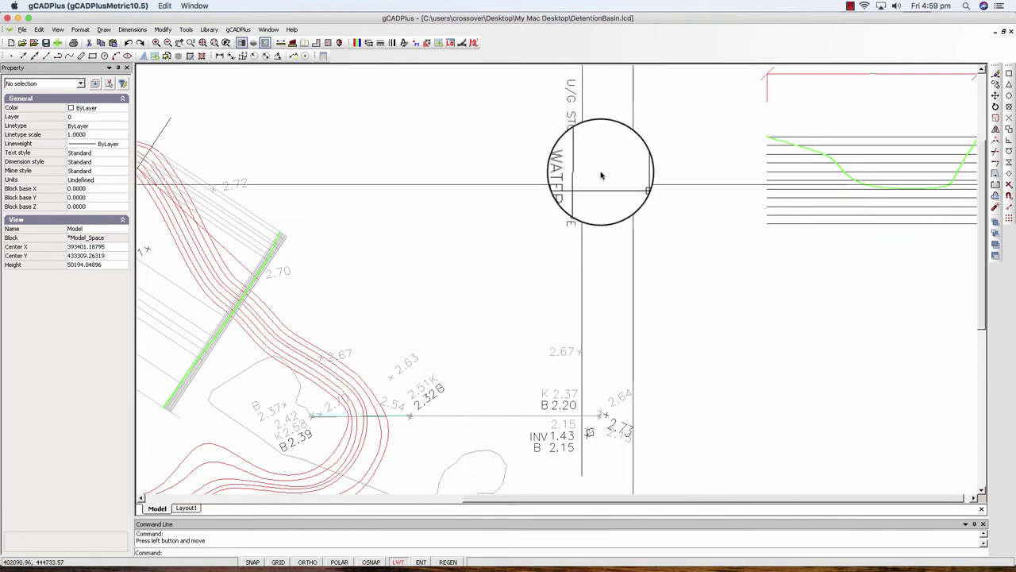
{"action": "left_click", "coordinate": [304, 42]}
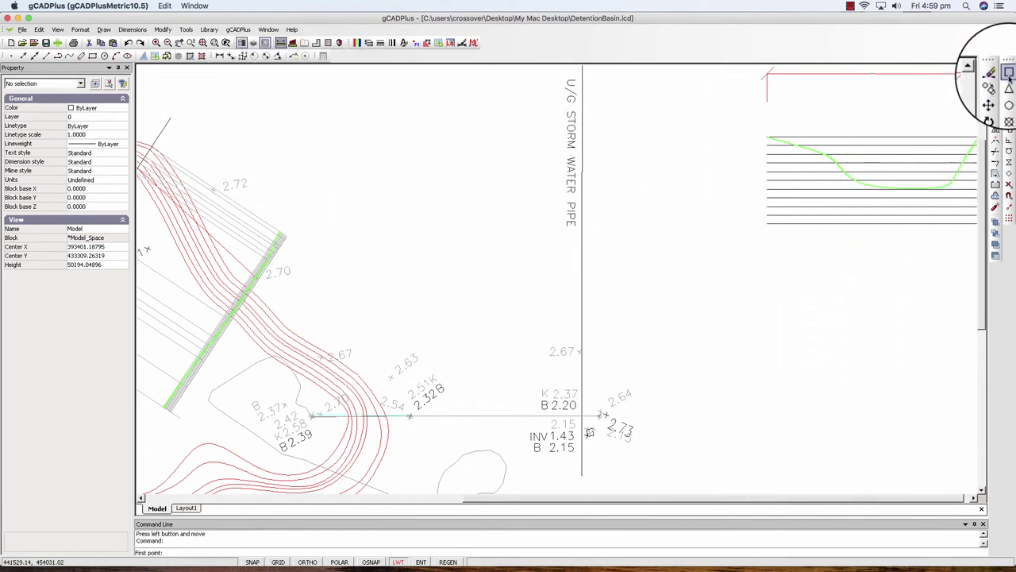
{"action": "key", "text": "F3"}
{"action": "left_click", "coordinate": [767, 223]}
{"action": "key", "text": "F3"}
{"action": "key", "text": "F3"}
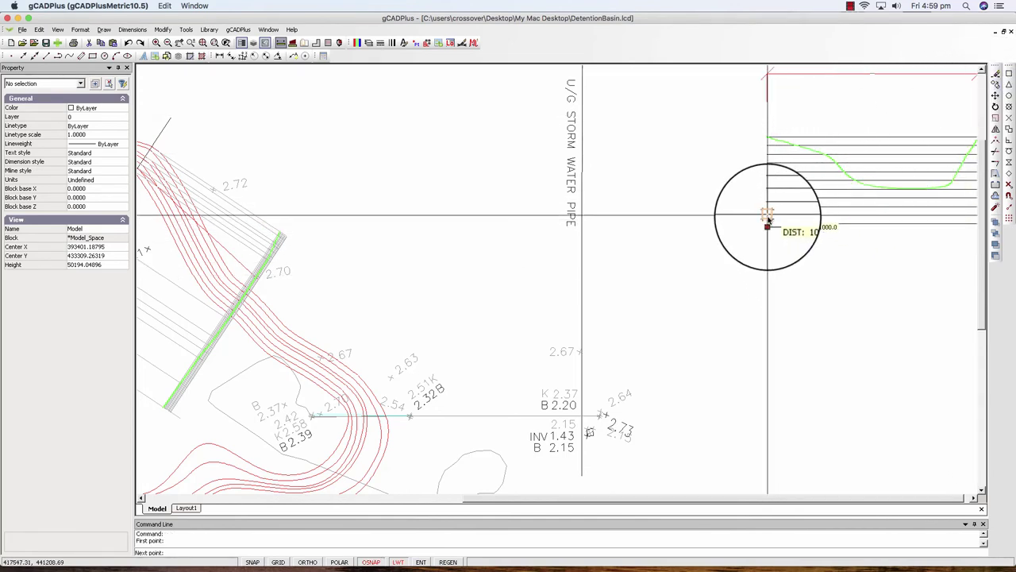
{"action": "left_click", "coordinate": [767, 219]}
{"action": "key", "text": "F3"}
{"action": "scroll", "coordinate": [787, 290], "scroll_direction": "down", "scroll_amount": 2}
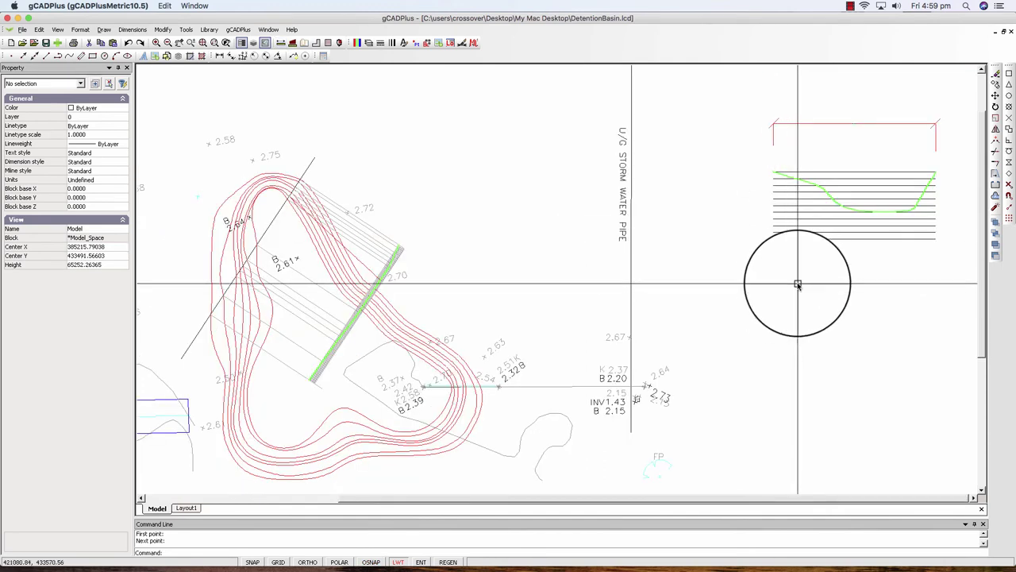